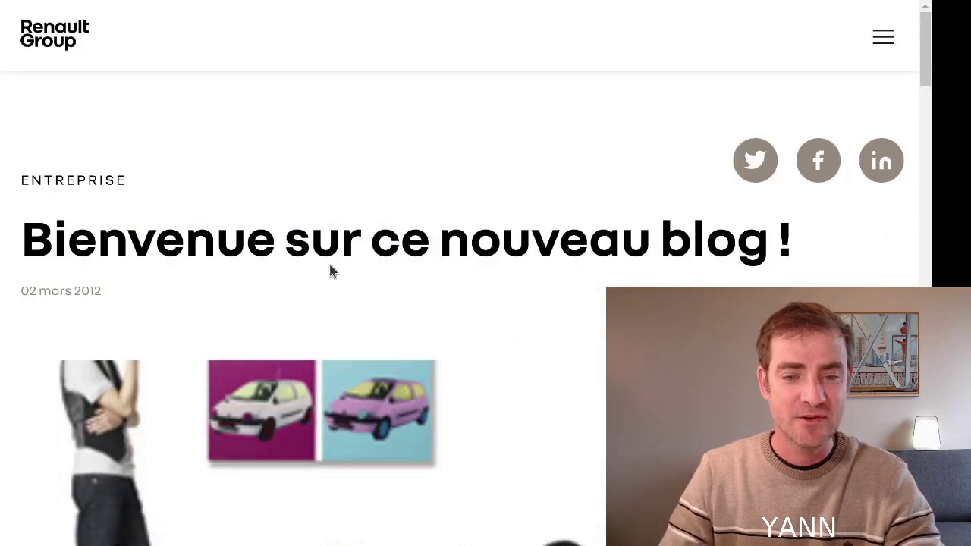
Open the Renault Group article "Tout savoir sur la pile à combustible à hydrogène" and copy its introductory text
scroll(457, 243, down, 15)
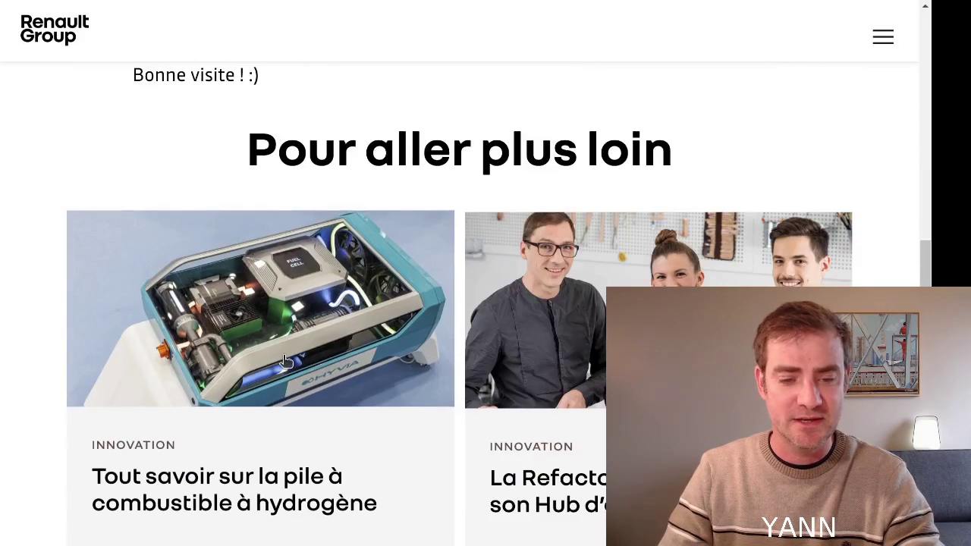
click(448, 314)
scroll(442, 319, down, 4)
scroll(443, 318, down, 3)
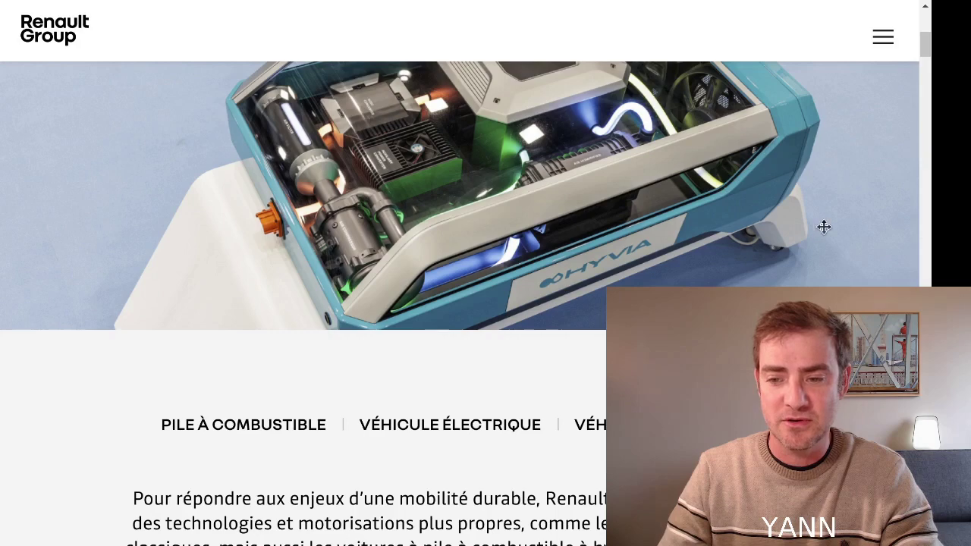
scroll(408, 374, down, 5)
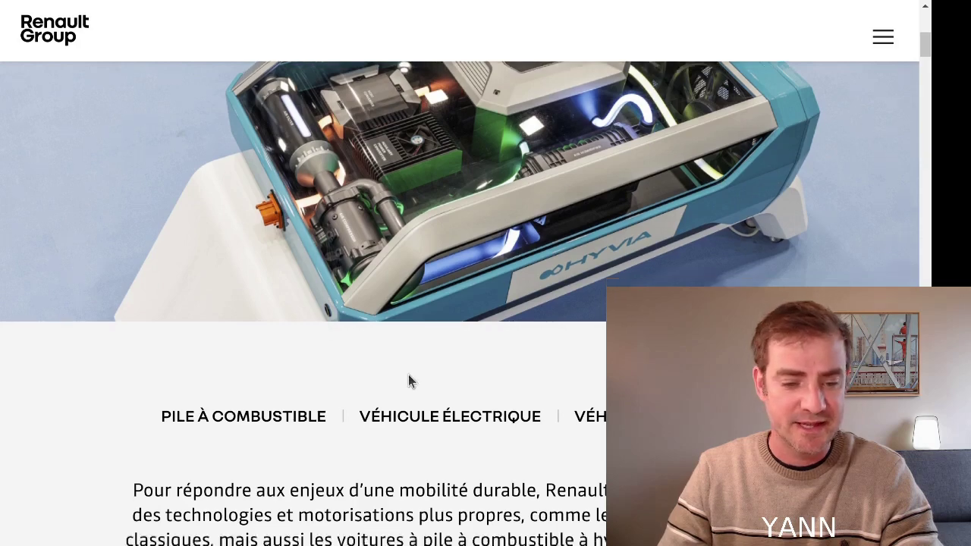
drag(121, 102, 495, 375)
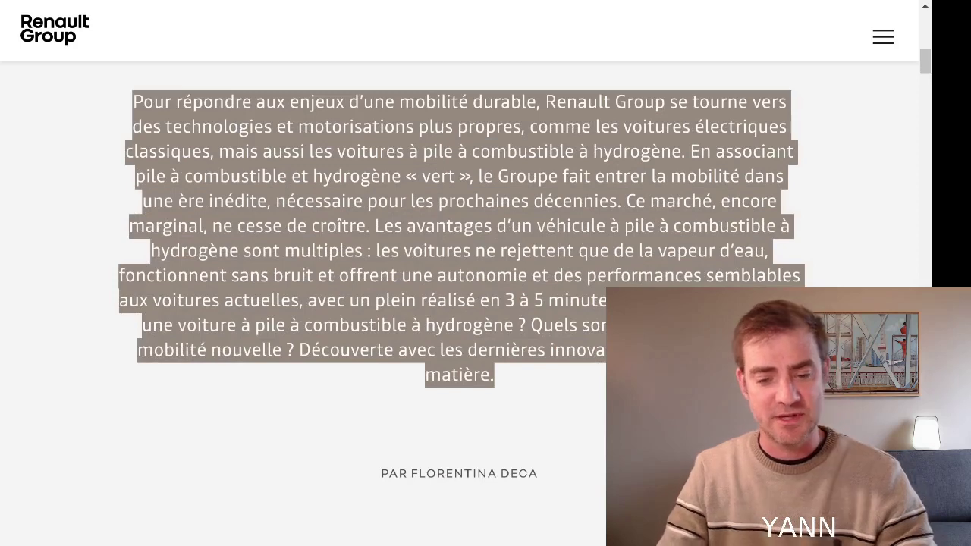
Switch to ChatGPT and submit the prompt "reformuler le texte :" followed by the copied article text in quotation marks
key(alt+Tab)
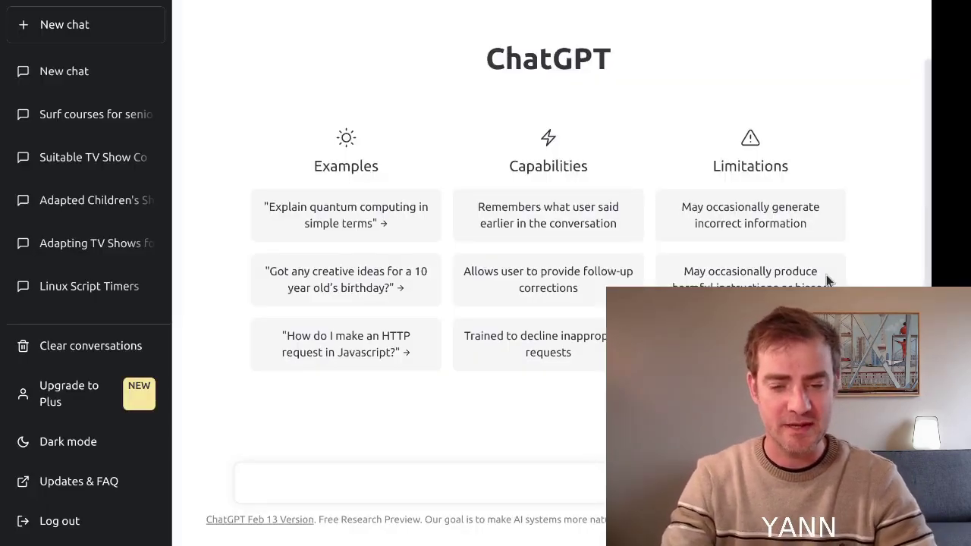
click(496, 485)
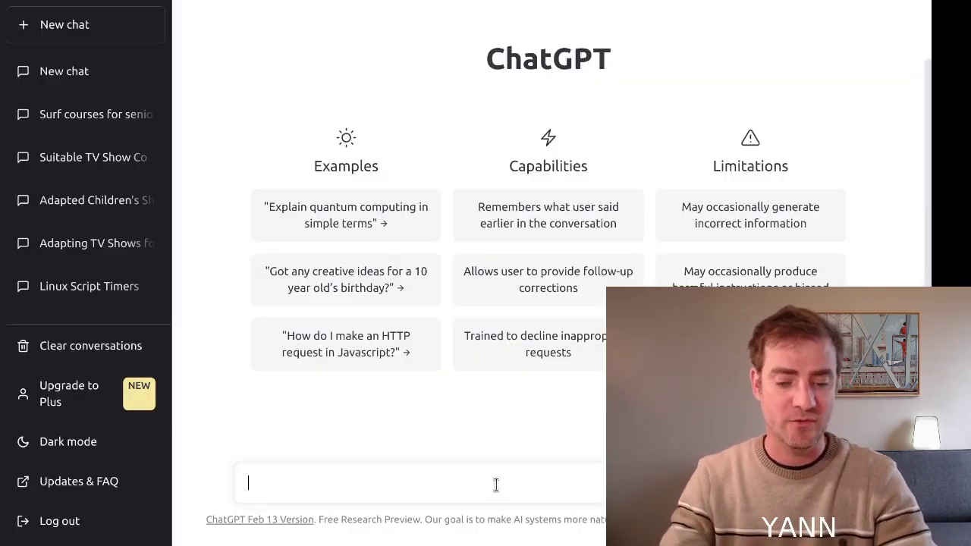
text(reformu)
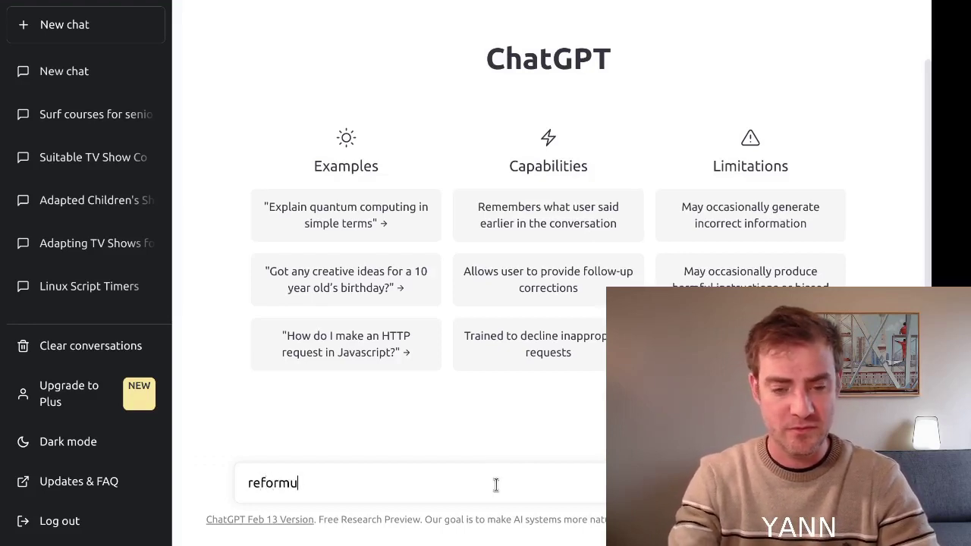
text(ler le texte : )
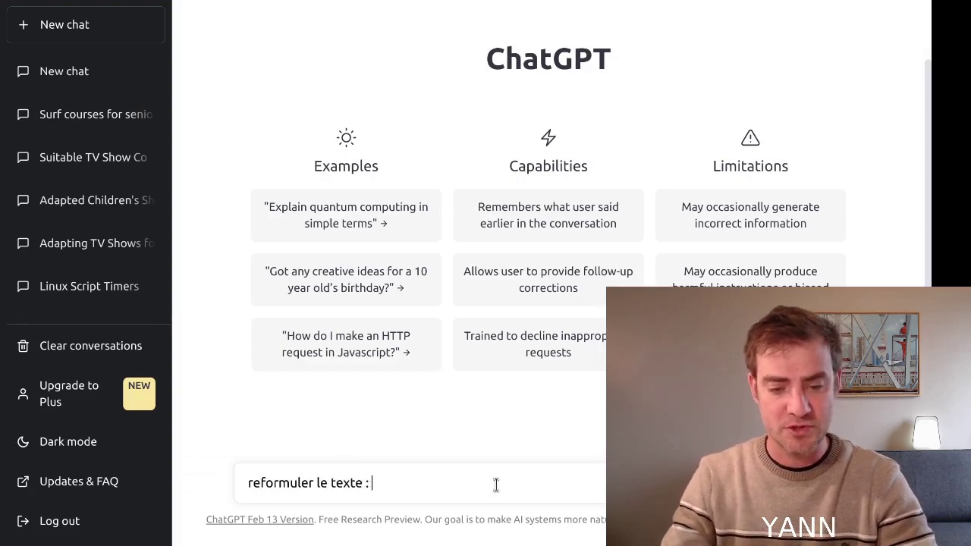
text(")
key(ctrl+v)
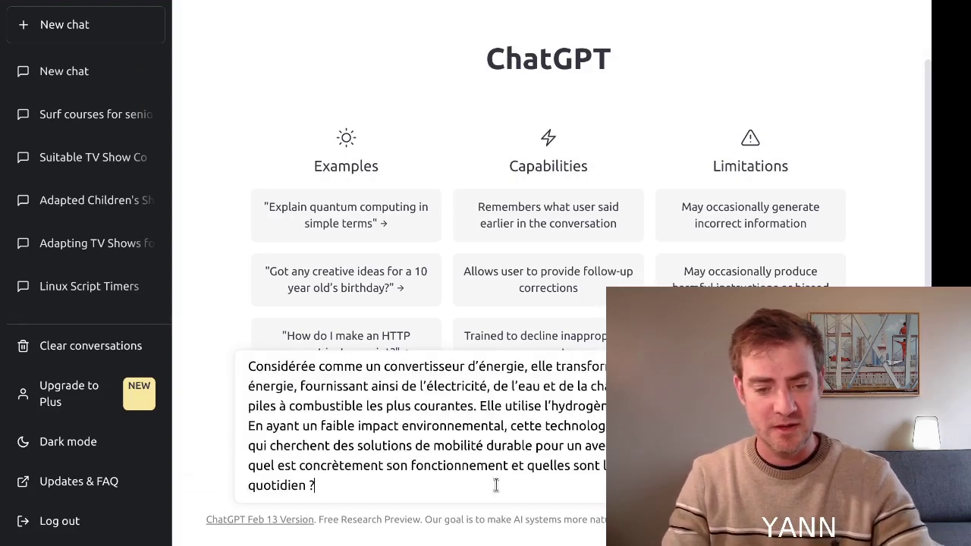
text(")
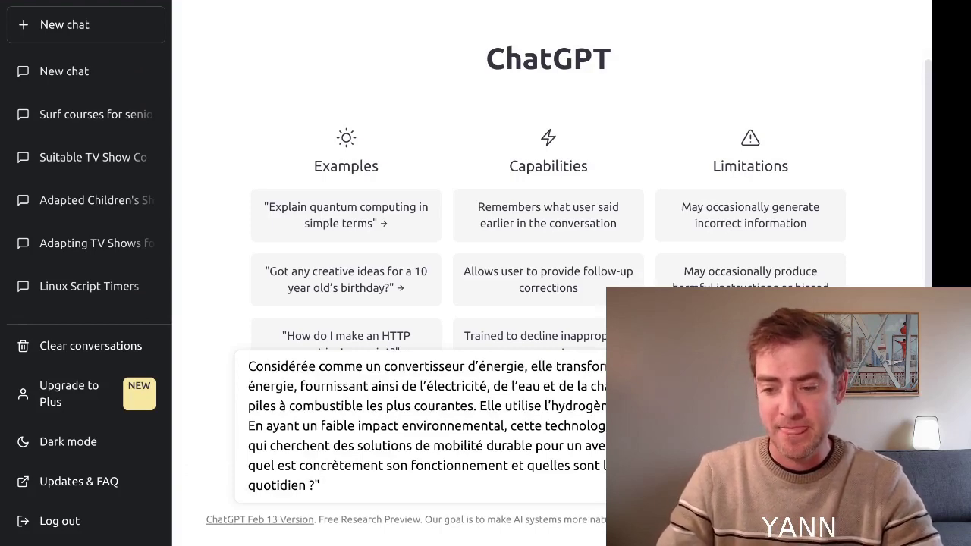
key(Return)
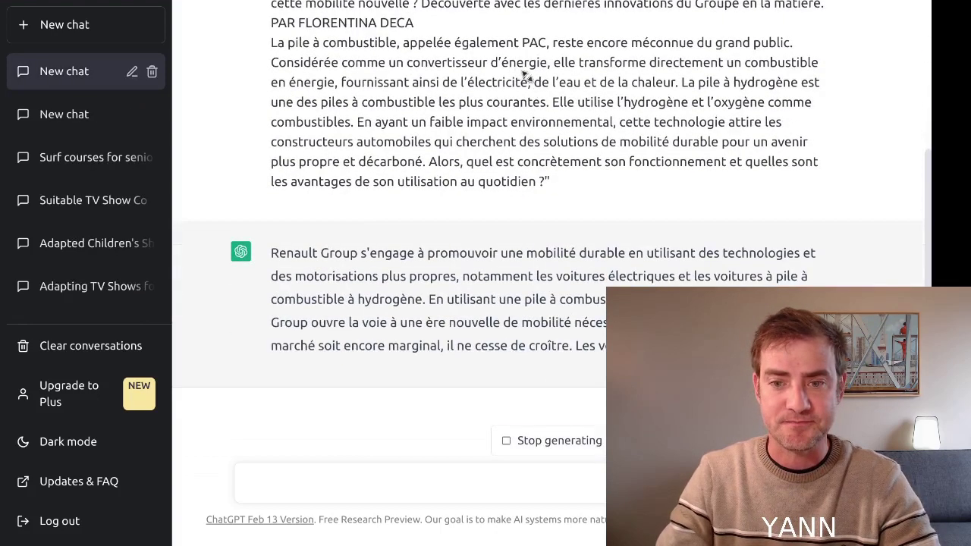
Compare the original article text in the prompt with the reformulated reply, highlighting the instruction and the company name
scroll(463, 323, up, 4)
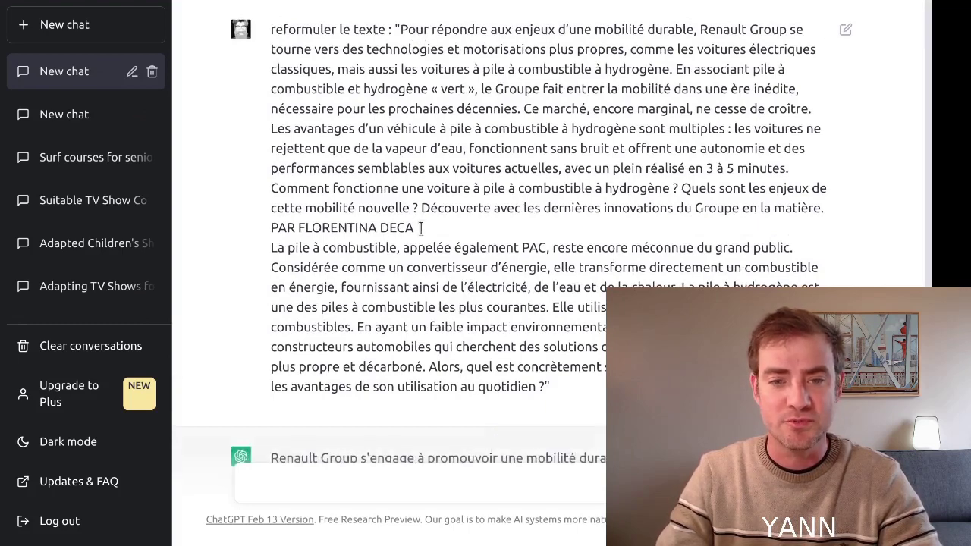
scroll(461, 379, down, 5)
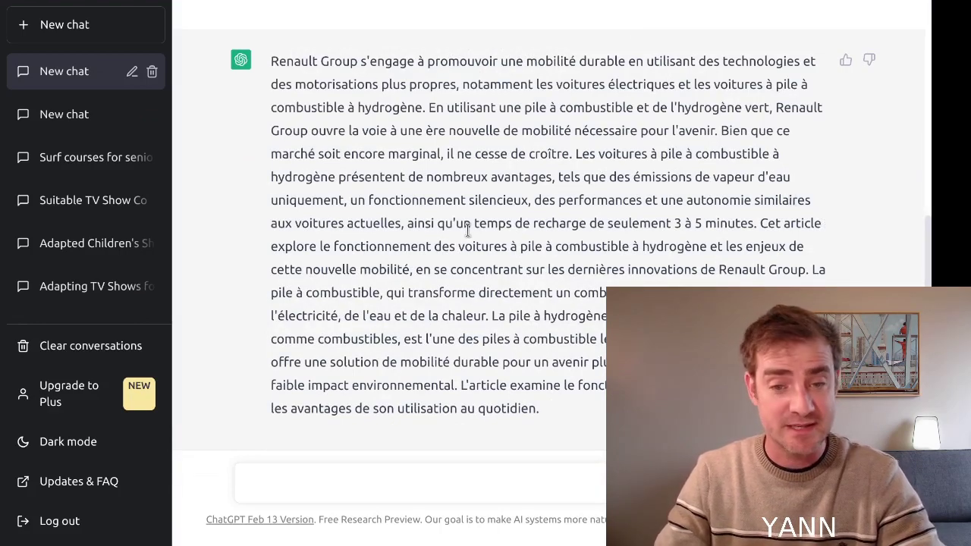
scroll(436, 266, up, 4)
scroll(437, 270, up, 2)
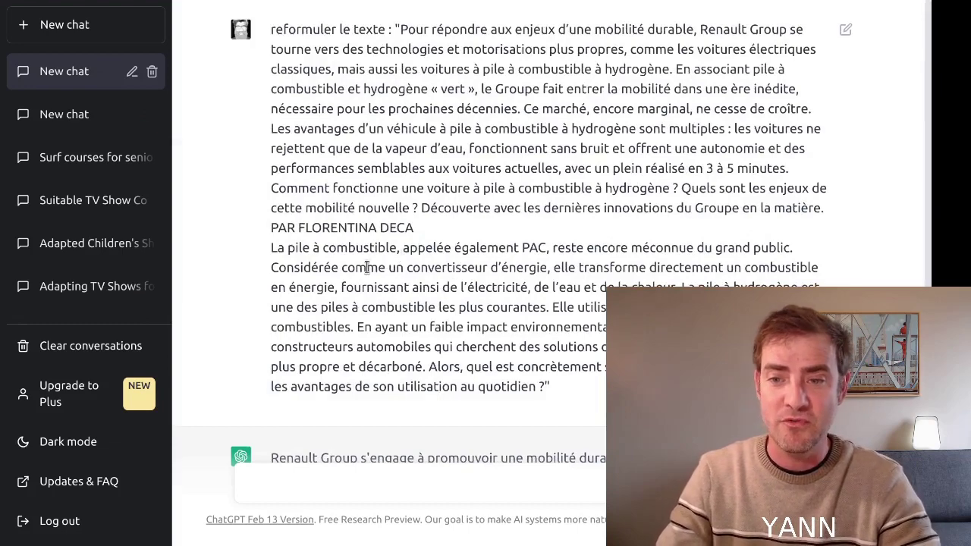
scroll(368, 267, down, 6)
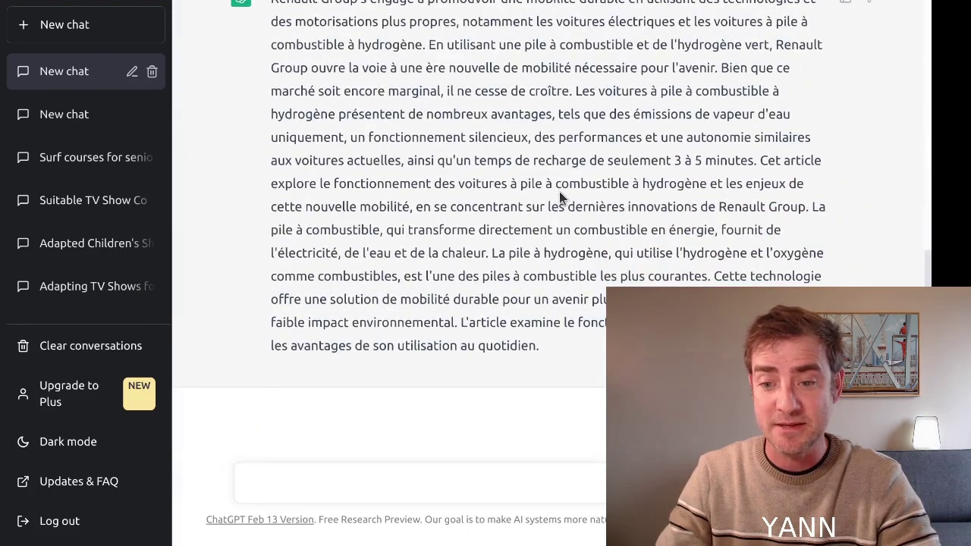
scroll(548, 249, up, 3)
scroll(454, 283, down, 3)
scroll(453, 283, up, 4)
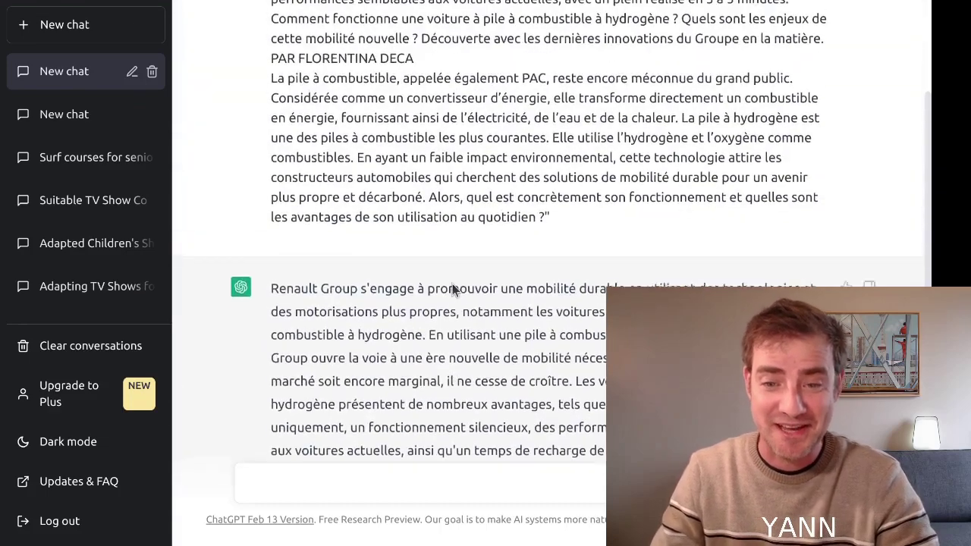
scroll(454, 283, up, 3)
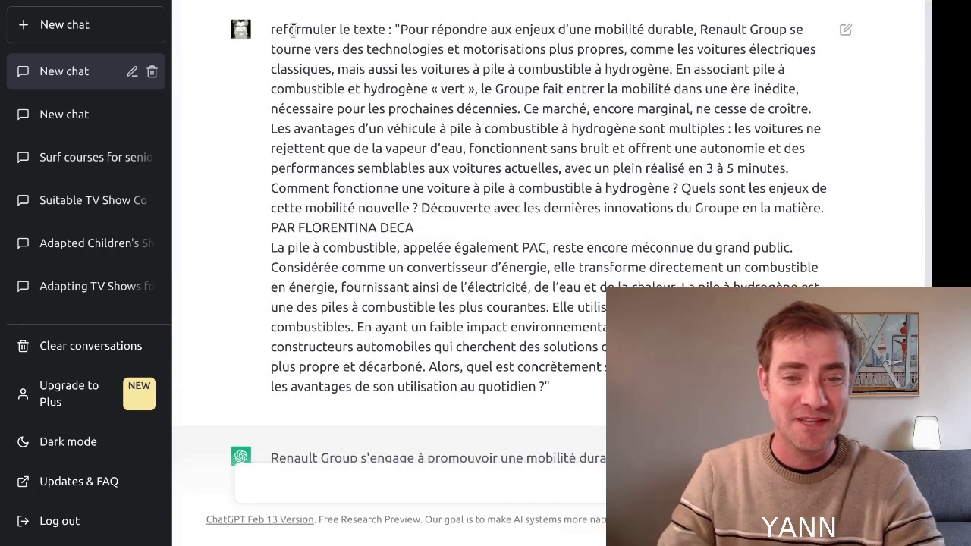
drag(272, 34, 398, 30)
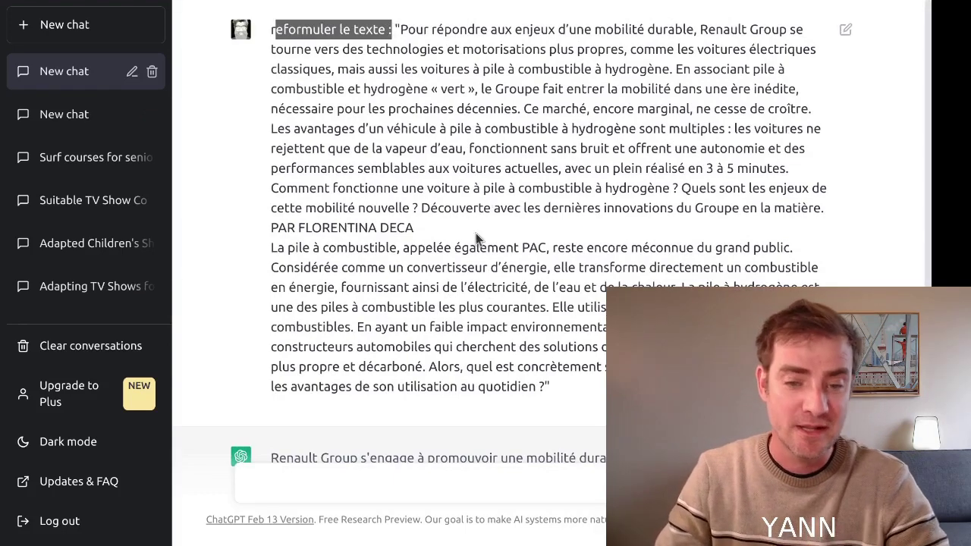
scroll(468, 359, down, 1)
scroll(468, 360, down, 4)
scroll(635, 139, up, 1)
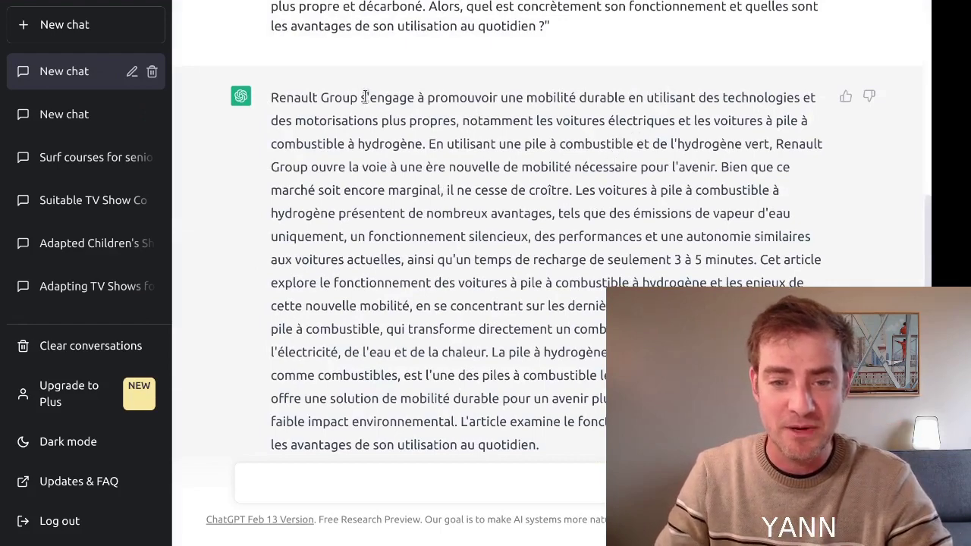
drag(350, 97, 264, 101)
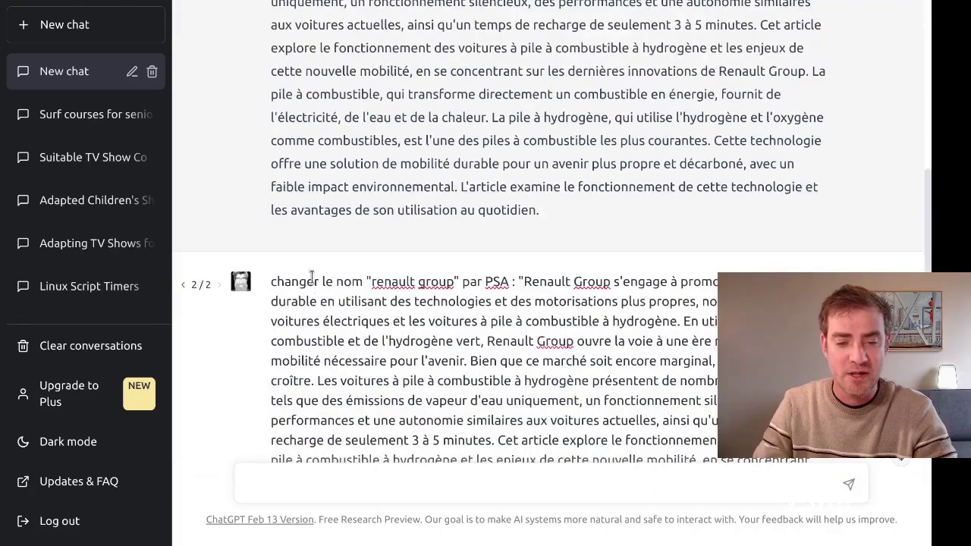
Add "dans ce texte" after "PSA" in the prompt that asks to replace the name "renault group"
drag(272, 282, 509, 277)
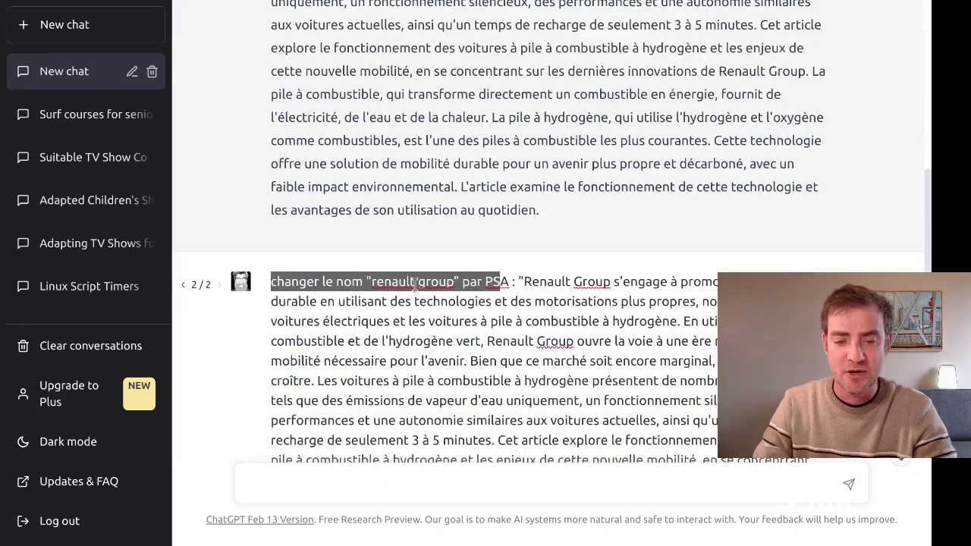
click(518, 297)
scroll(518, 297, down, 3)
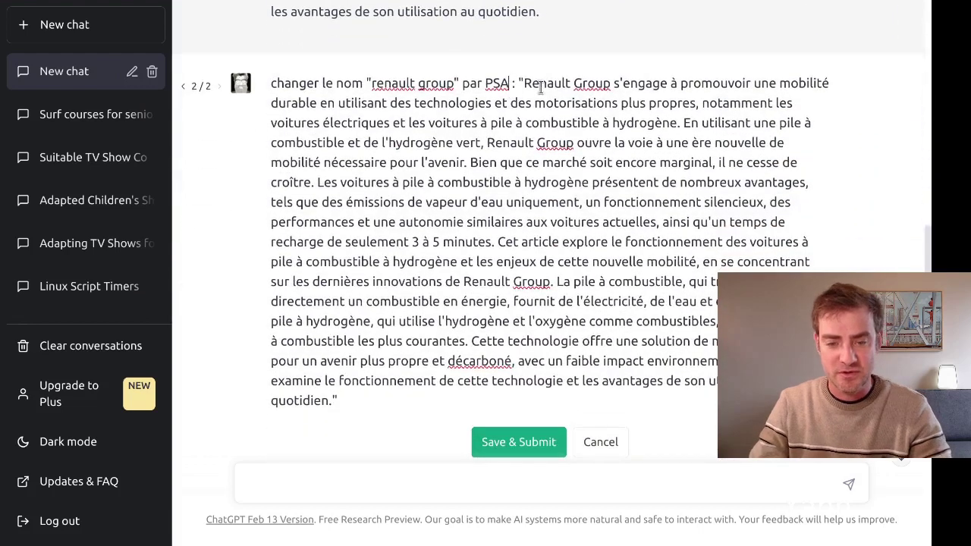
text(dans ce)
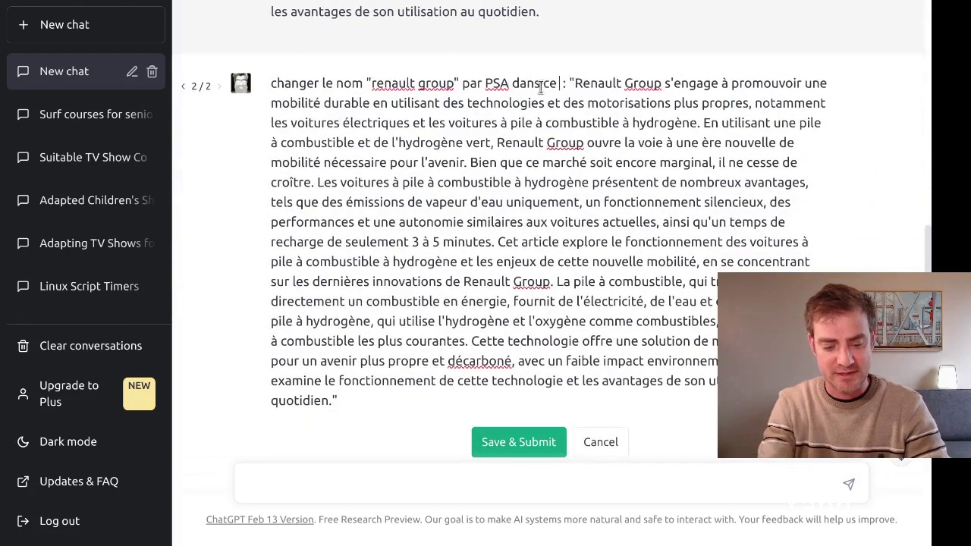
text( texte)
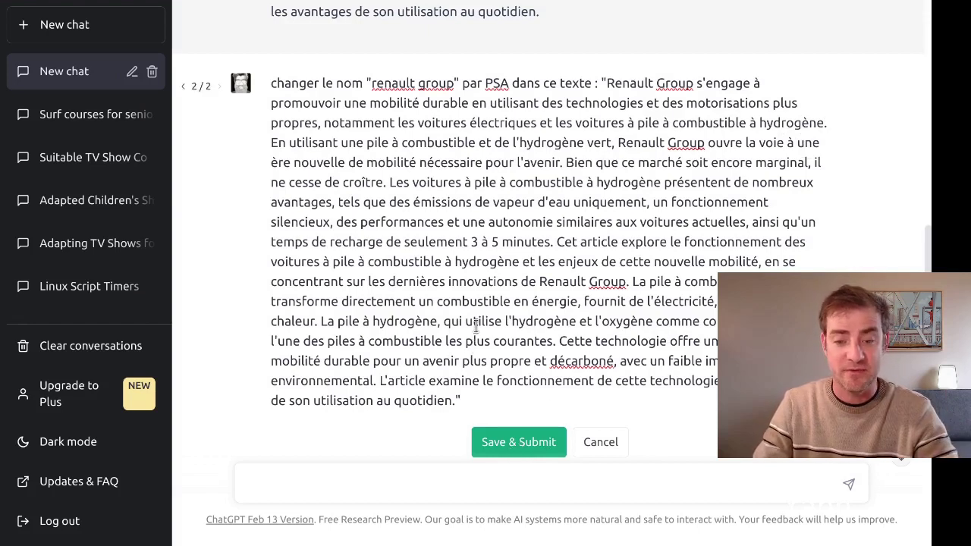
Examine the reply to the name-replacement prompt, checking where it uses PSA instead of Renault Group
scroll(476, 326, down, 5)
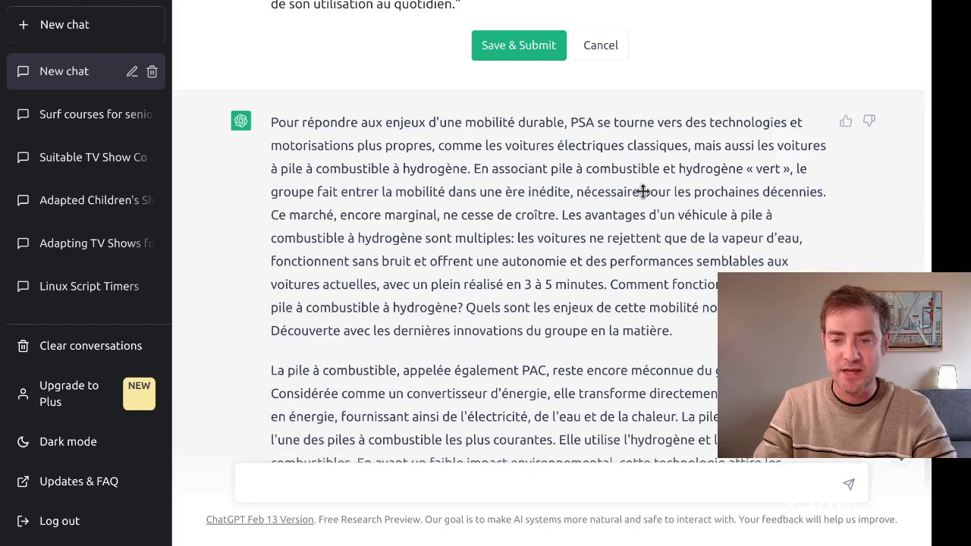
drag(570, 121, 589, 122)
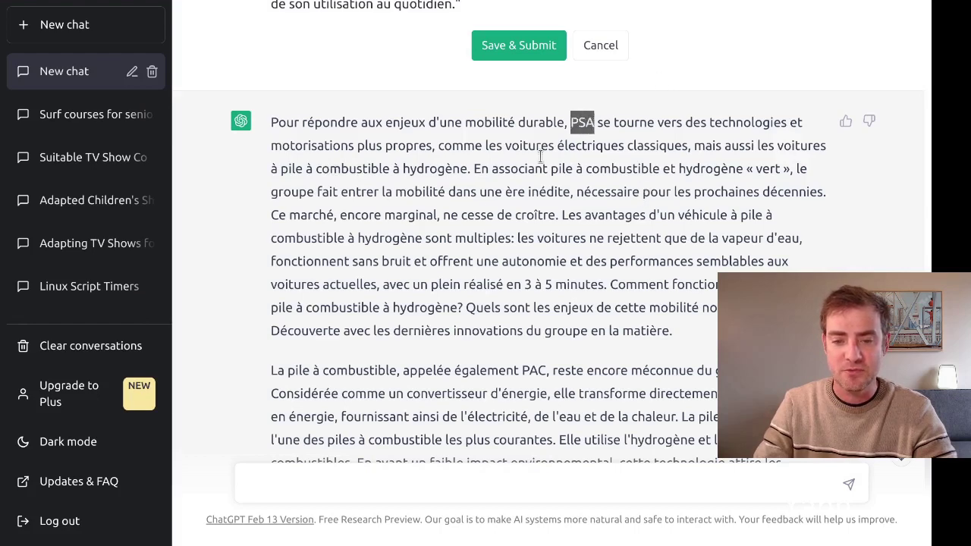
scroll(541, 155, down, 5)
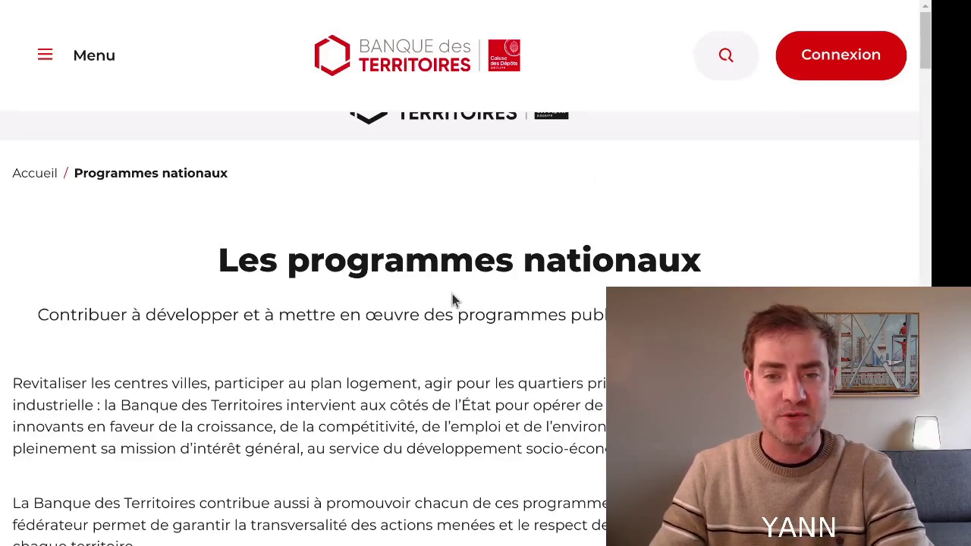
On the Banque des Territoires national programmes page, open the article "Action Cœur de Ville revitalise les centres-villes de demain"
scroll(463, 230, down, 1)
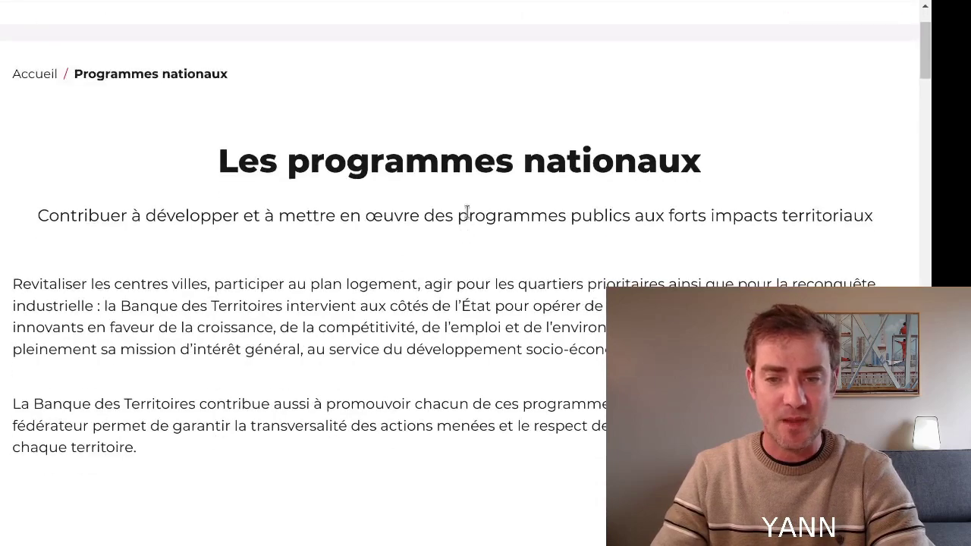
scroll(443, 255, down, 5)
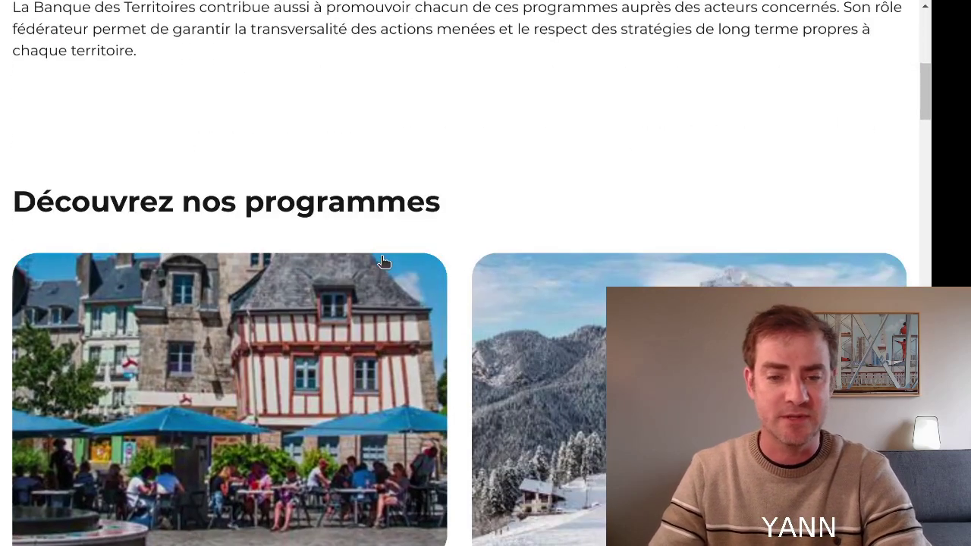
scroll(440, 228, down, 2)
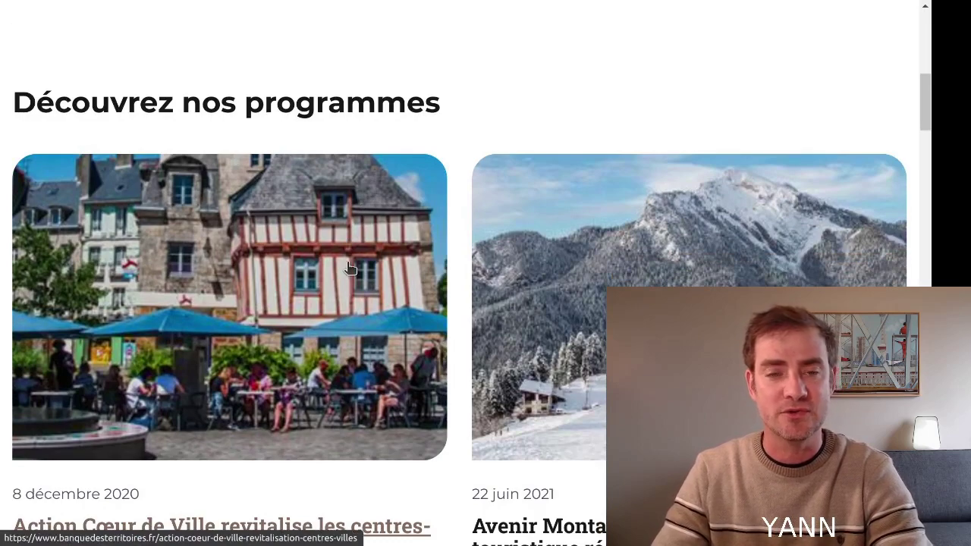
scroll(366, 241, down, 4)
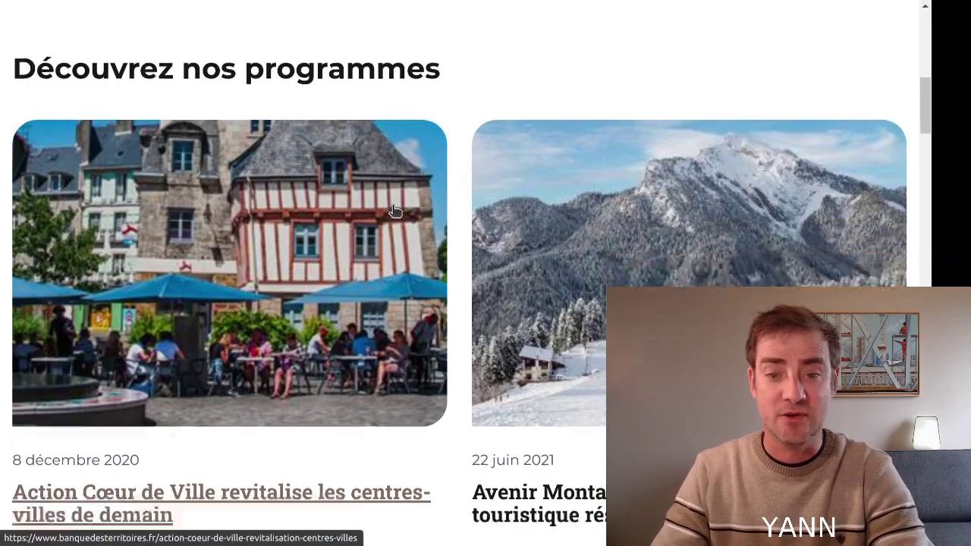
scroll(456, 233, up, 2)
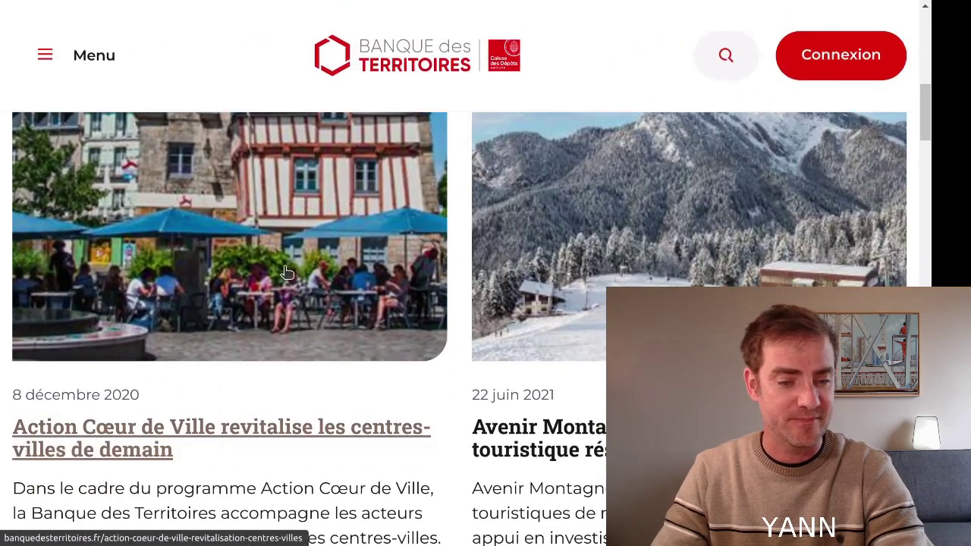
click(373, 214)
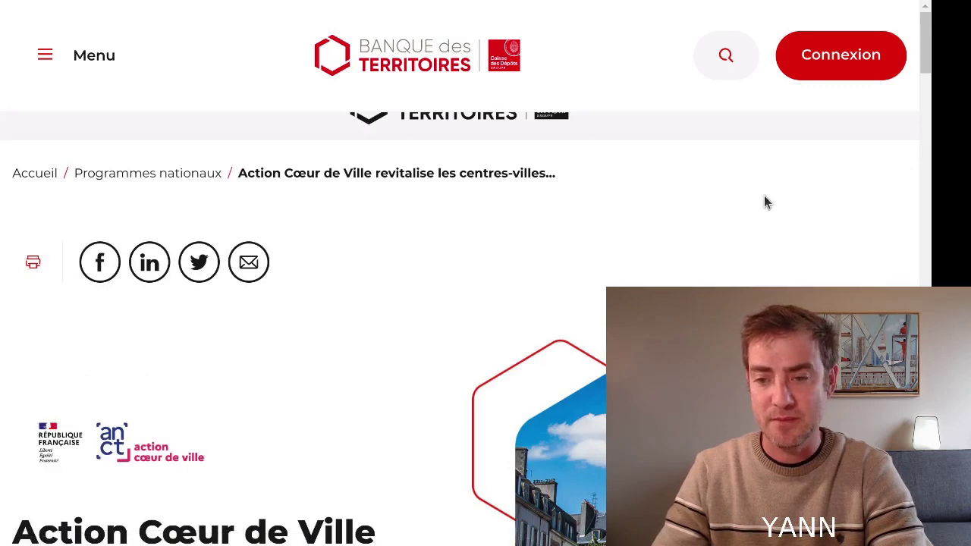
Select the introductory text below the title of the Action Cœur de Ville article
scroll(373, 341, down, 1)
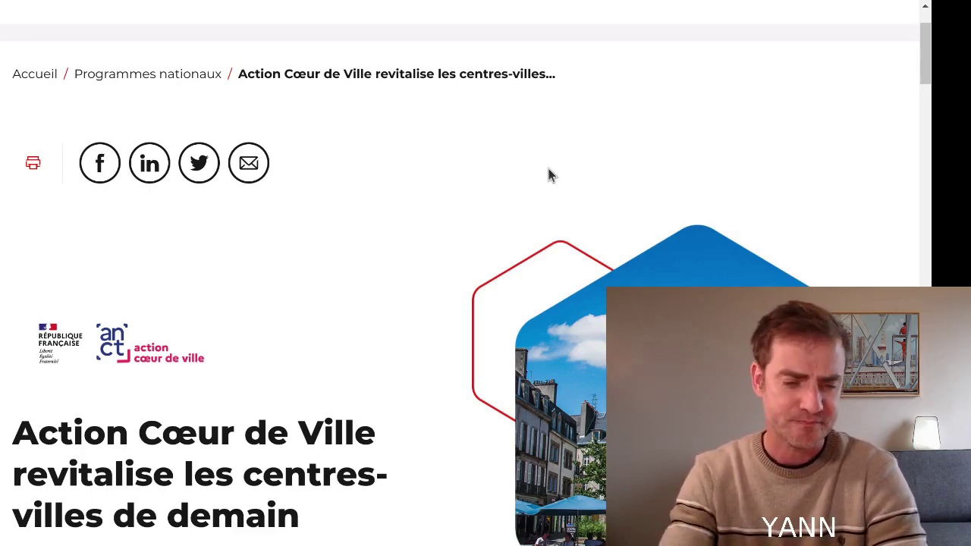
scroll(162, 289, down, 4)
drag(15, 132, 285, 317)
scroll(381, 371, down, 15)
scroll(295, 260, up, 3)
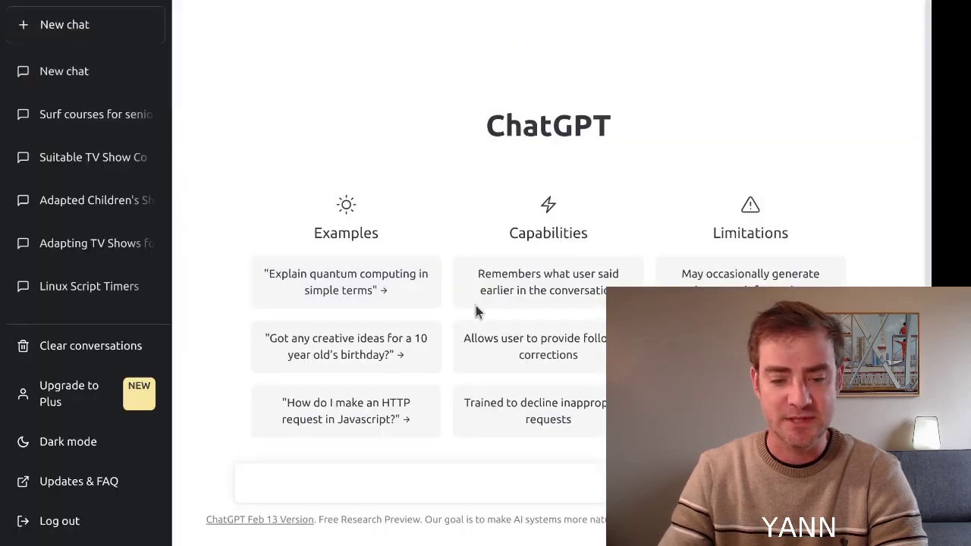
Send the prompt "Extraire le style de ce texte" followed by the copied Action Cœur de Ville text in quotation marks
click(397, 489)
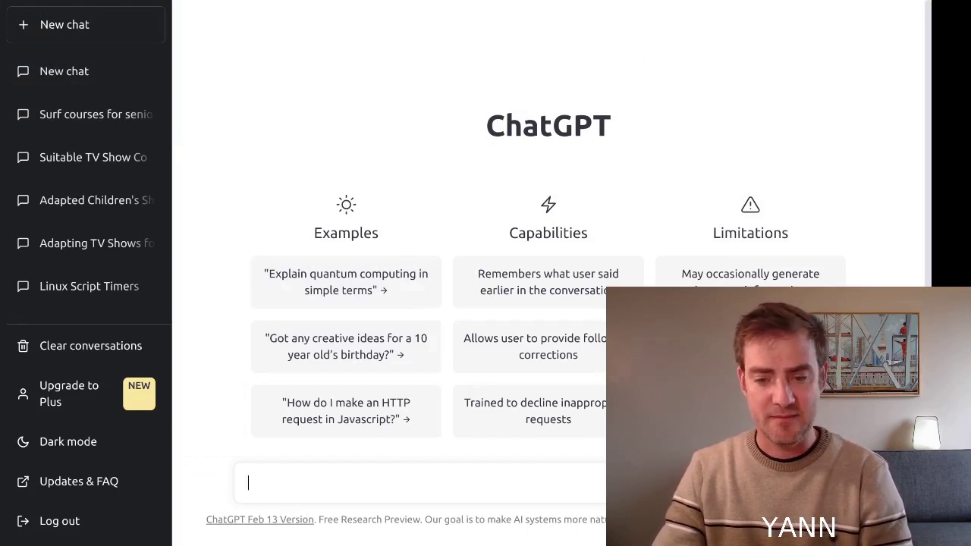
text(Extraire le style de ce texte ")
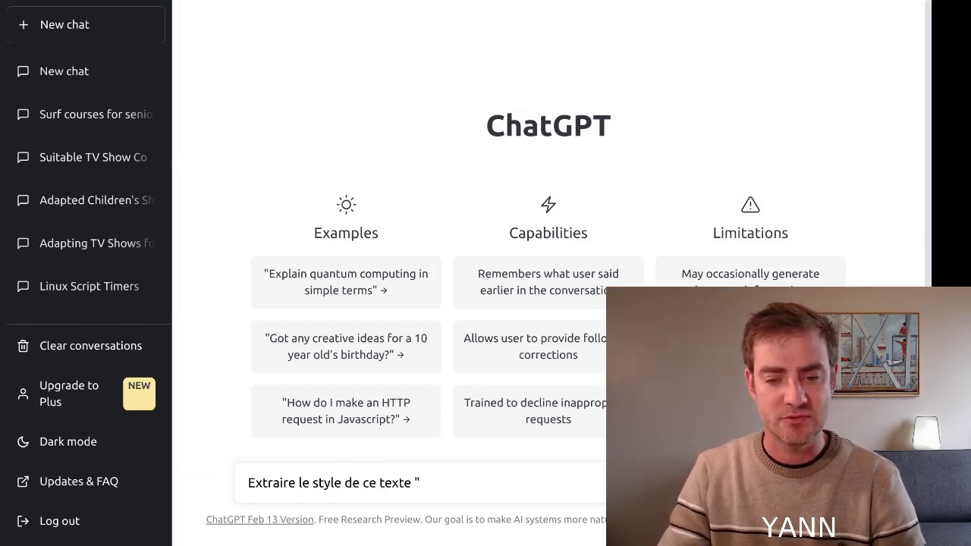
click(575, 485)
key(ctrl+v)
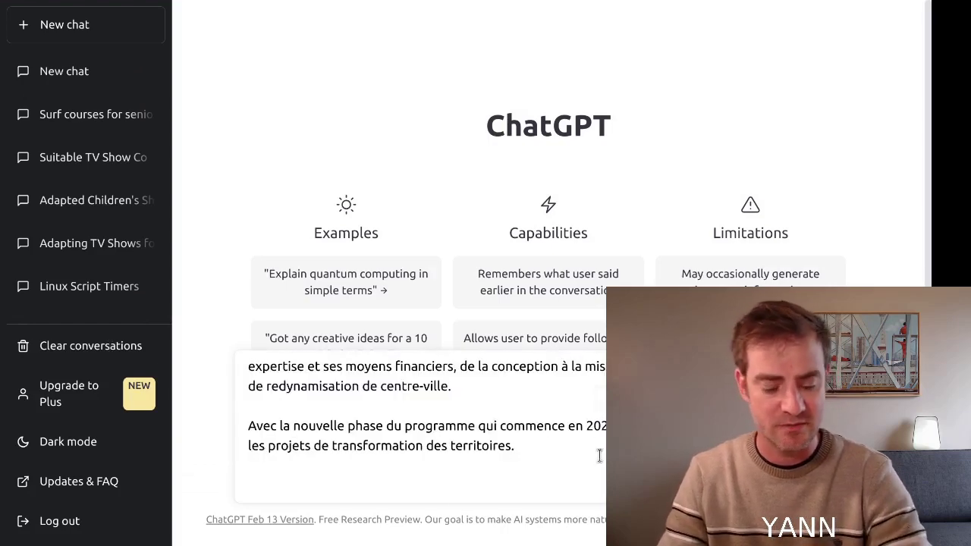
key(BackSpace)
key(BackSpace)
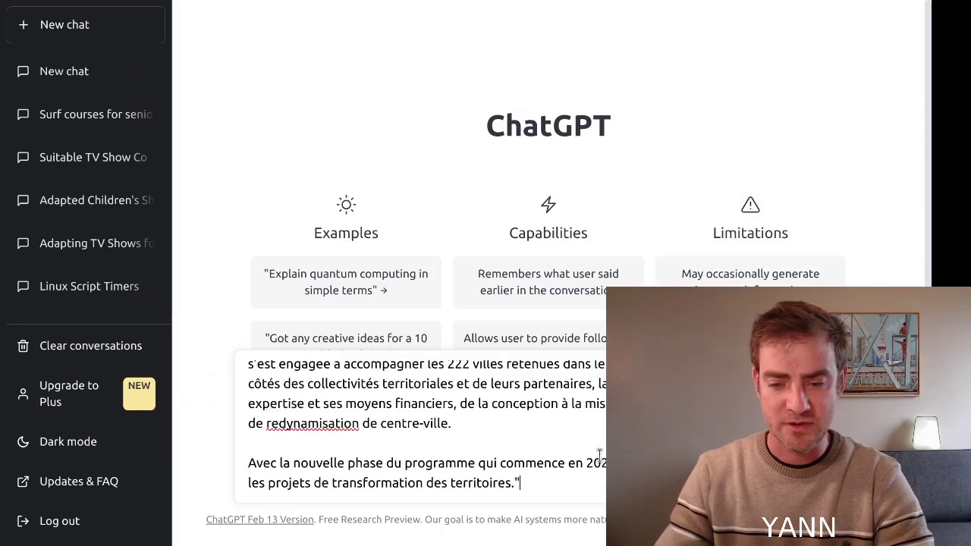
key(Return)
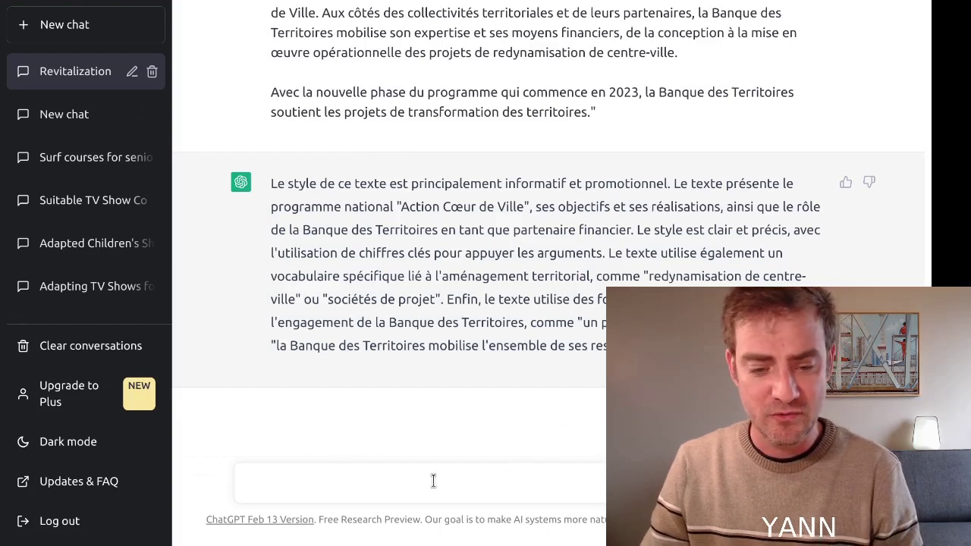
Paste the "Écrire un texte" prompt about voitures électriques and reword its opening to "dans ce style", without the empty quotation marks
key(ctrl+v)
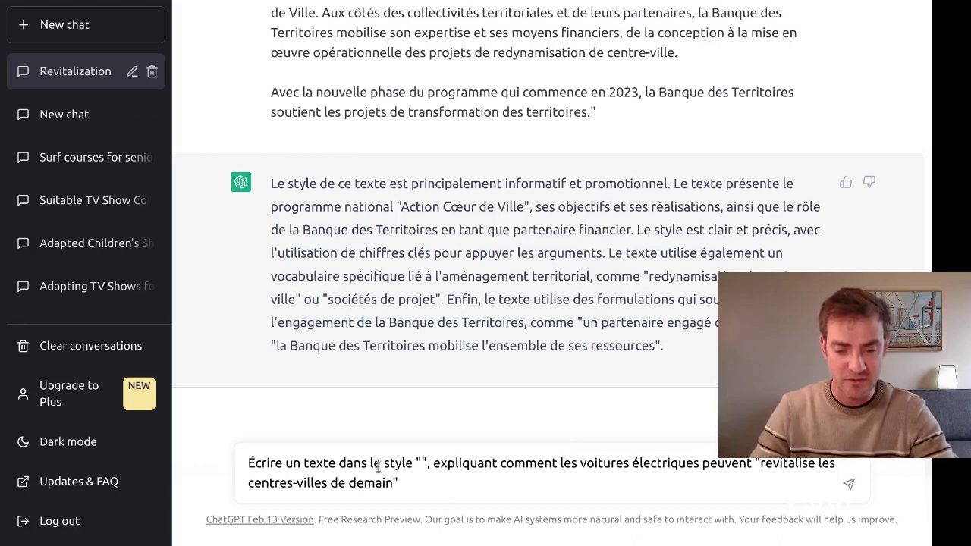
key(BackSpace)
text(c)
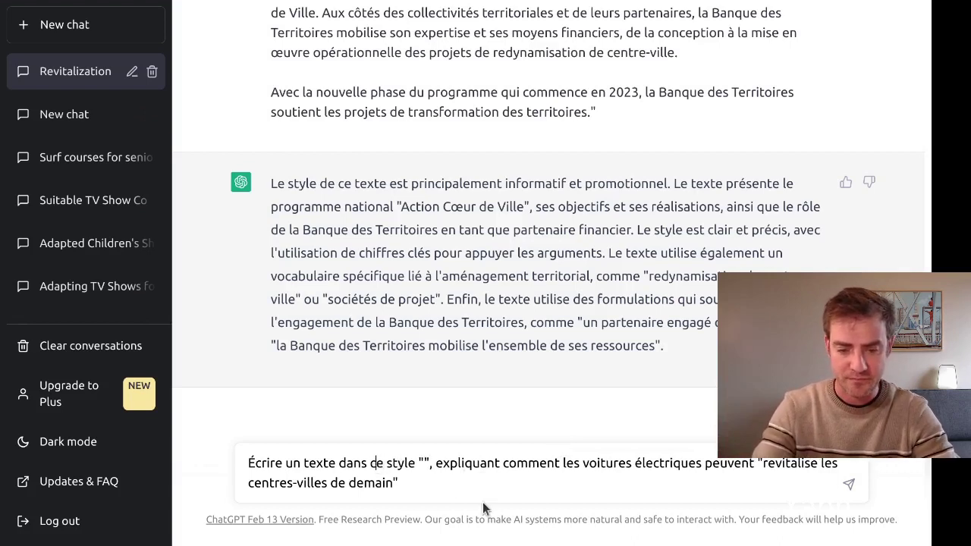
key(Right)
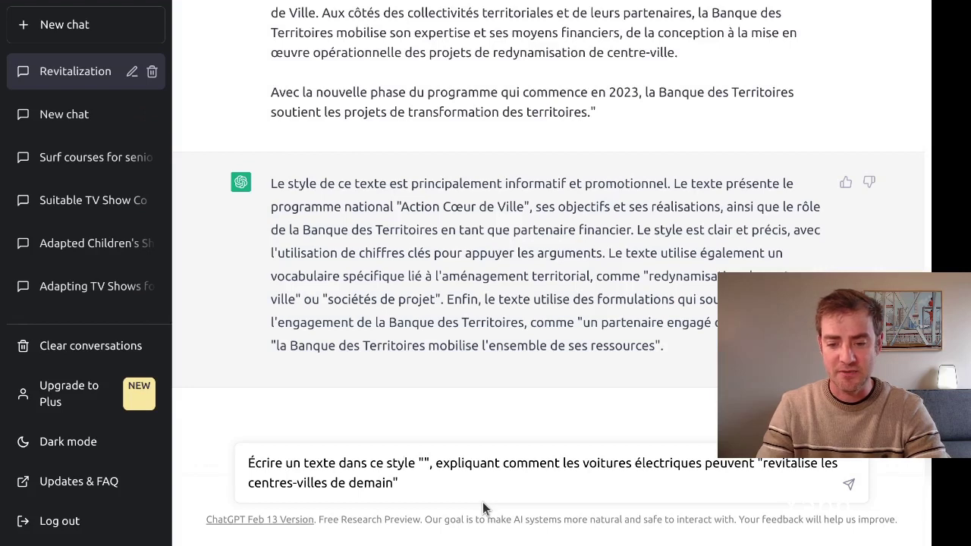
key(Right)
key(Right)
key(Right)
key(Right)
key(Right)
key(BackSpace)
key(BackSpace)
Move the text cursor forward through the prompt to the closing phrase "centres-villes de demain"
key(Right)
key(Right)
key(Right)
key(Right)
key(Right)
key(Right)
key(Right)
key(Right)
key(Right)
key(Right)
key(Right)
key(Right)
key(Right)
key(Right)
key(Right)
key(Right)
key(Right)
key(Right)
key(Right)
key(Right)
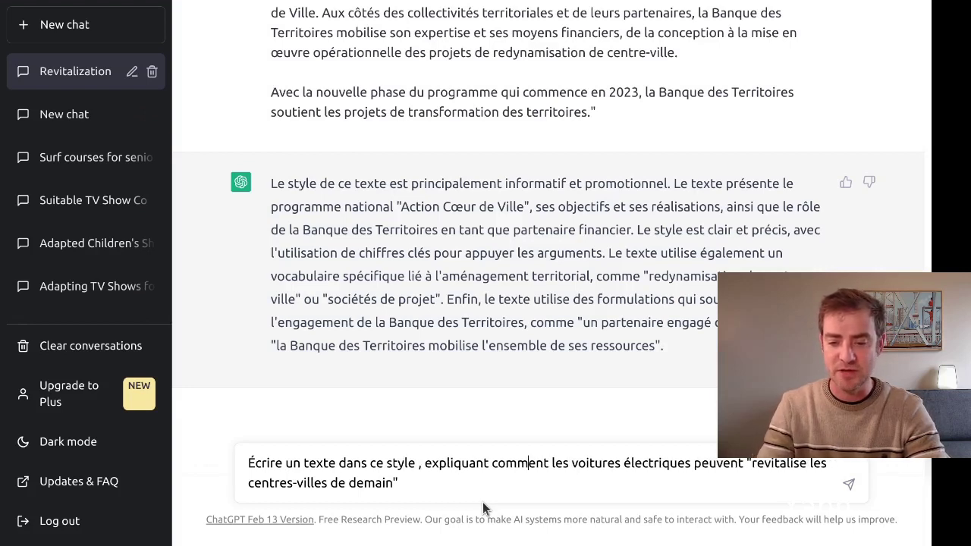
key(Right)
key(Right)
key(Right)
key(Right)
key(Right)
key(Right)
key(Right)
key(Right)
key(Right)
key(Right)
key(Right)
key(Right)
key(Right)
key(Right)
key(Right)
key(Right)
key(Right)
key(Right)
key(Right)
key(Right)
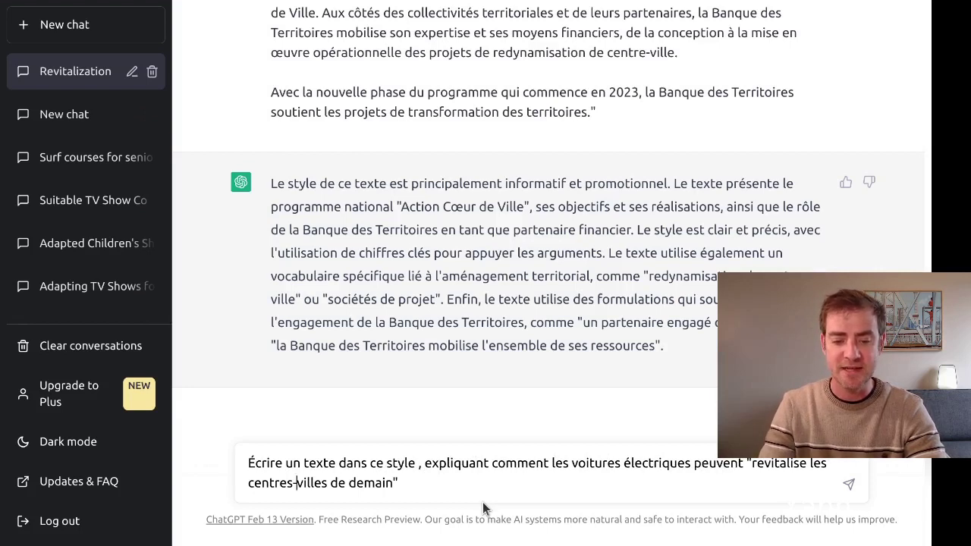